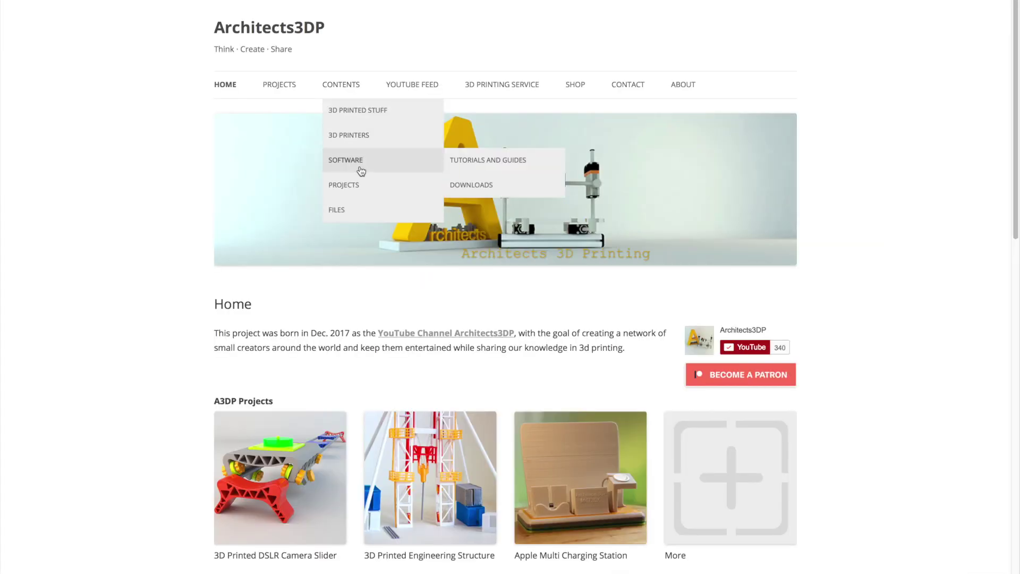
Go to the Architects3DP Tutorials and Guides page and scroll down to the tutorial thumbnails.
click(488, 160)
scroll(342, 206, down, 5)
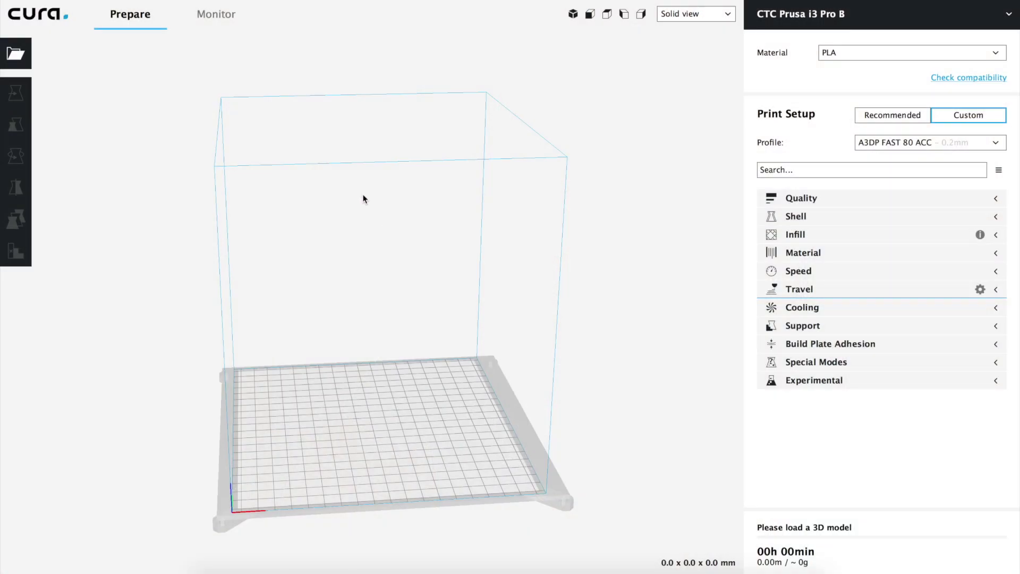
click(874, 294)
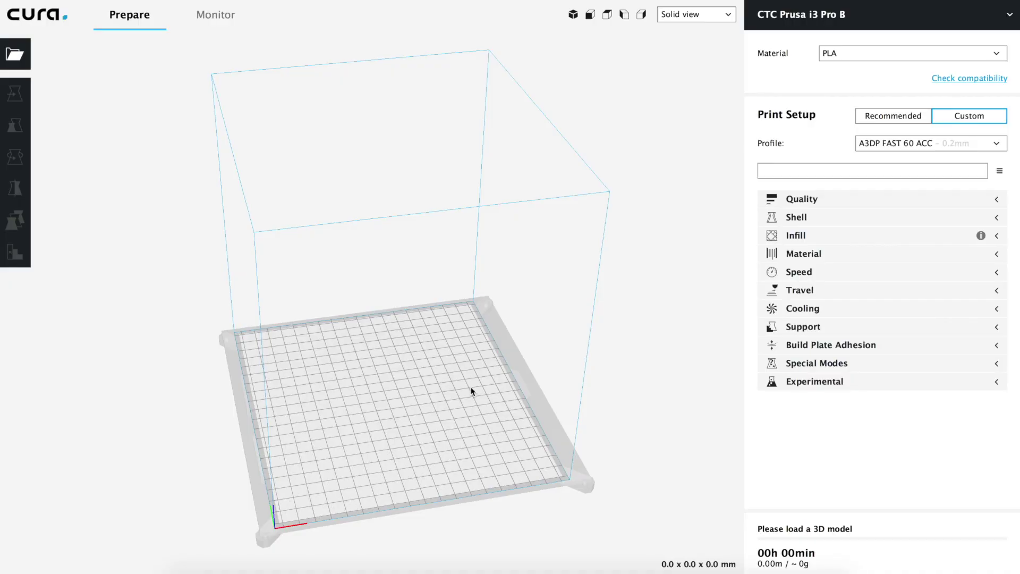
right_drag(455, 398, 434, 403)
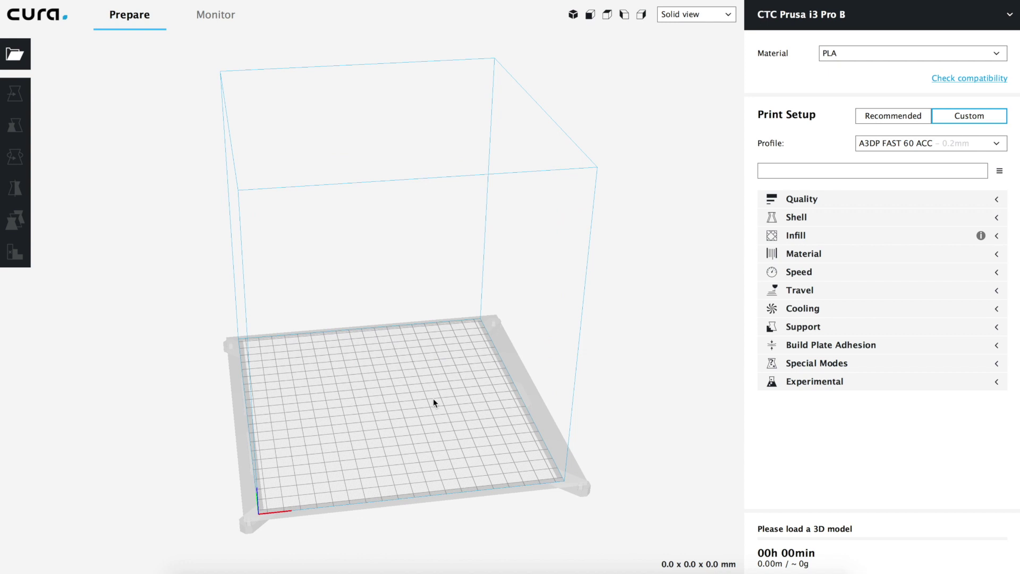
Open the MULTISOPORTE APPLE folder and preview Apple_multicharge.stl, rotating it to inspect the model.
click(195, 569)
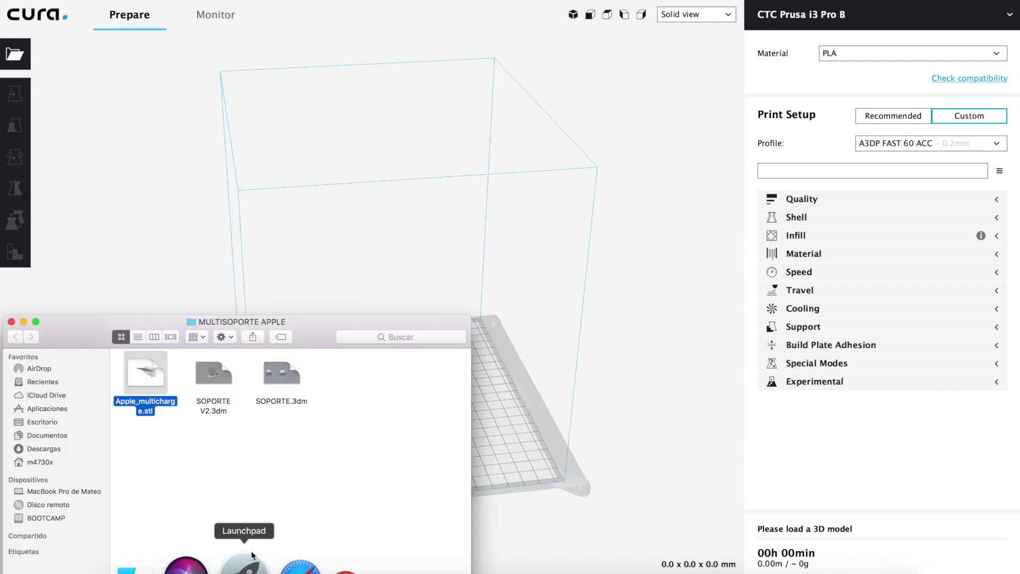
double_click(155, 370)
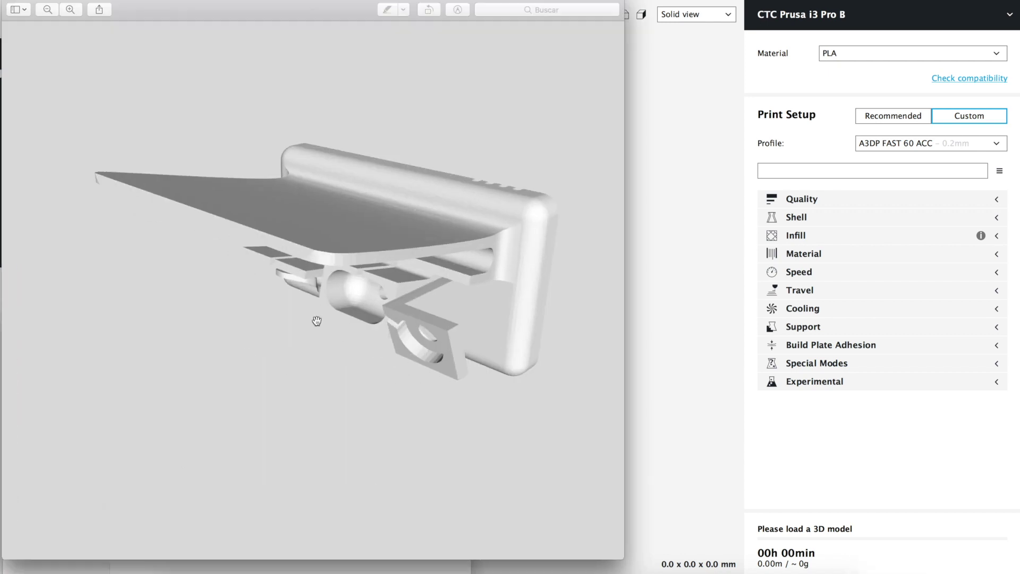
drag(316, 321, 382, 167)
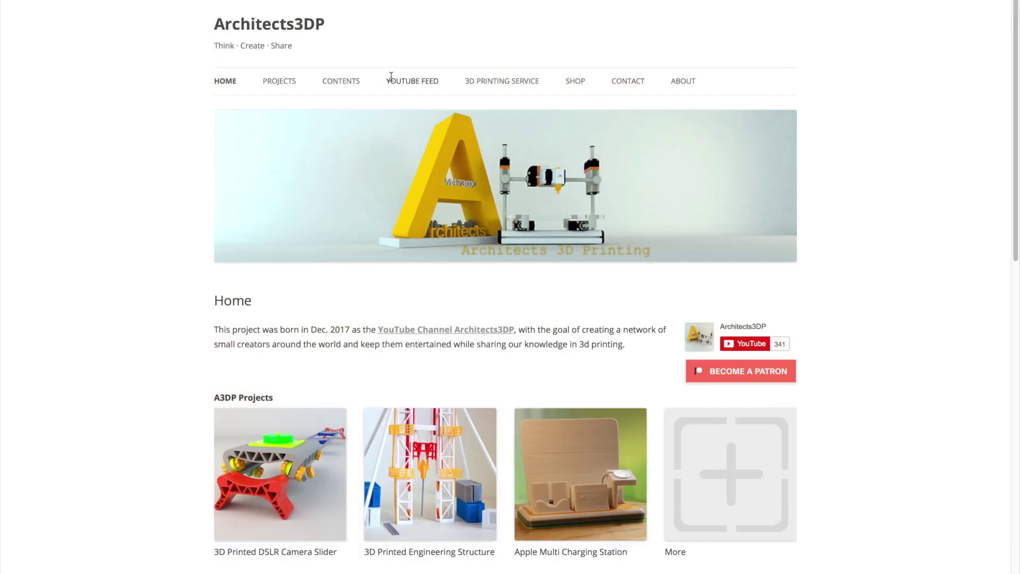
Drag Apple_multicharge.stl onto the Cura build plate and select the charging stand.
mouse_move(341, 81)
click(351, 215)
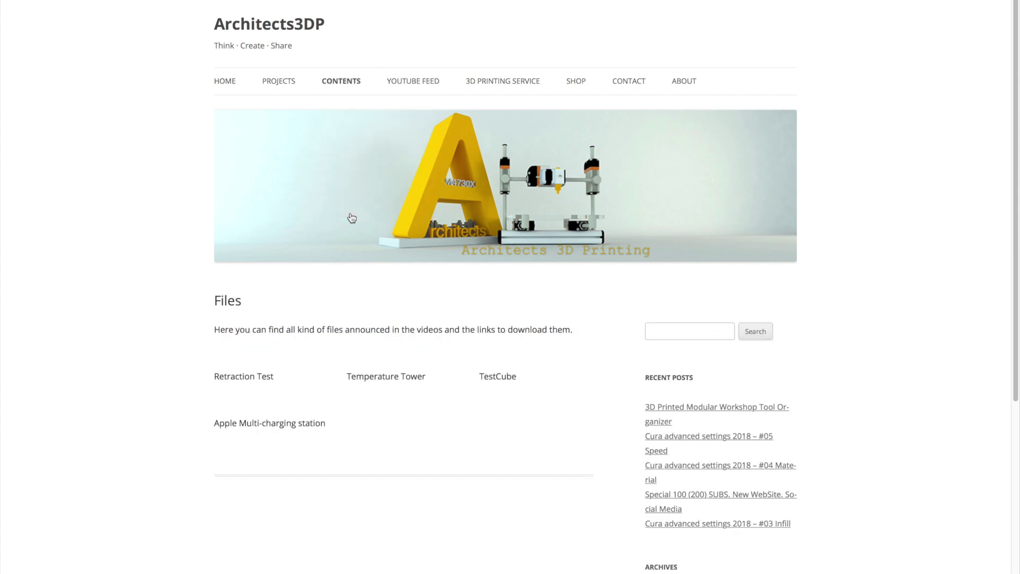
scroll(142, 211, down, 4)
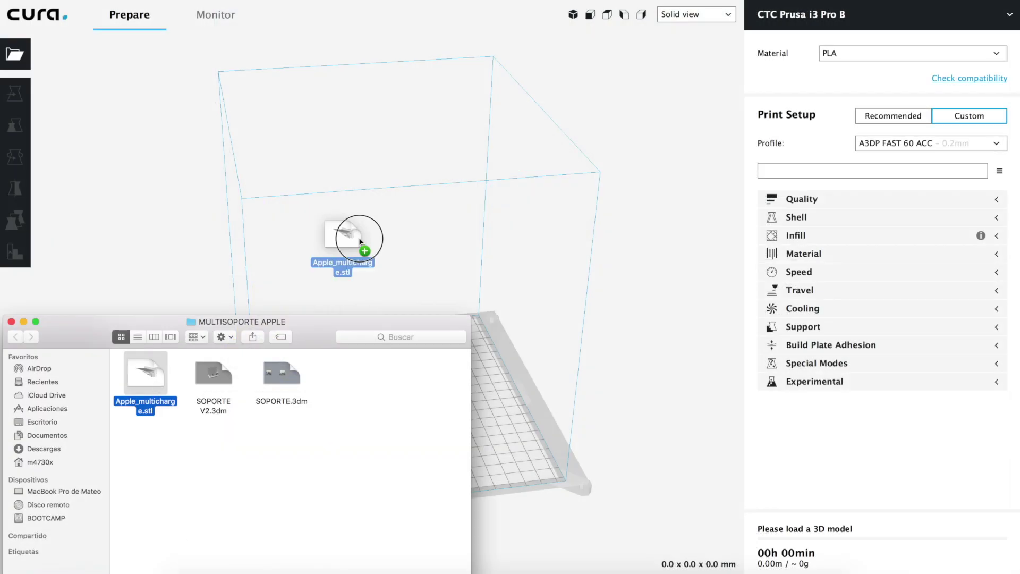
drag(353, 287, 353, 287)
click(433, 470)
click(15, 156)
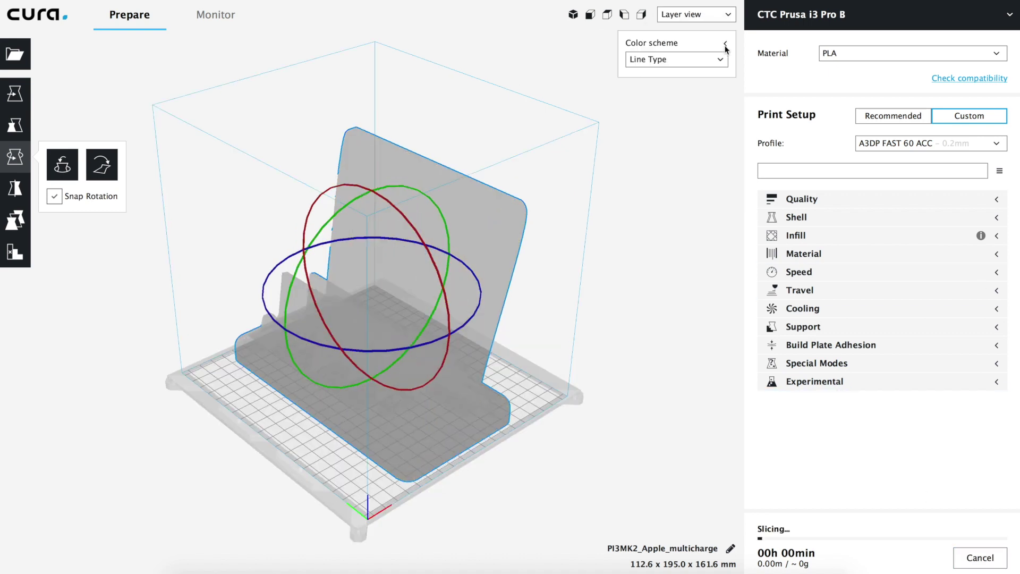
Slice the charging station and switch to the layer preview.
click(800, 289)
click(799, 290)
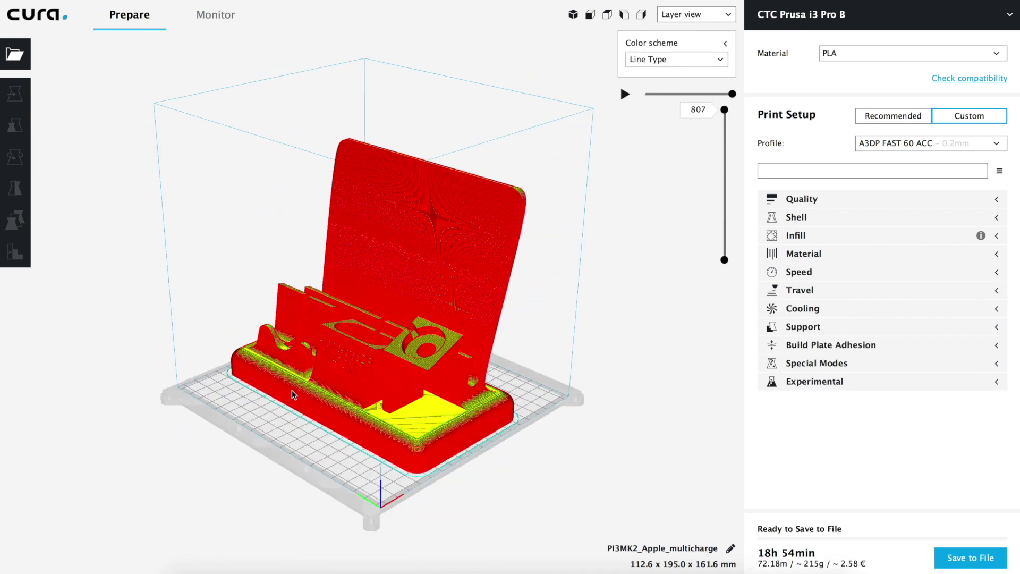
mouse_move(763, 549)
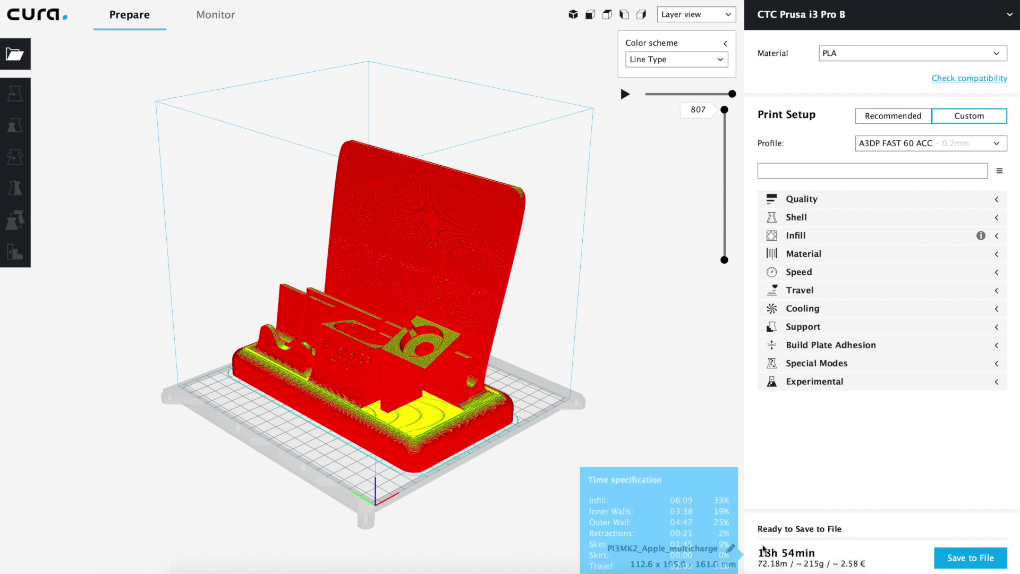
Expand the Travel settings and orbit the sliced model to inspect its layers.
click(802, 290)
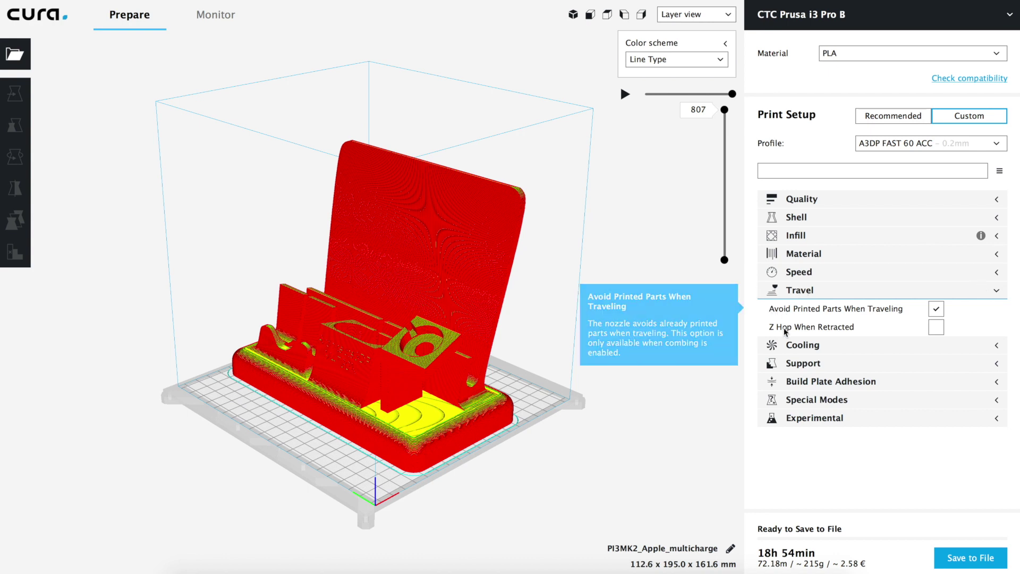
mouse_move(931, 333)
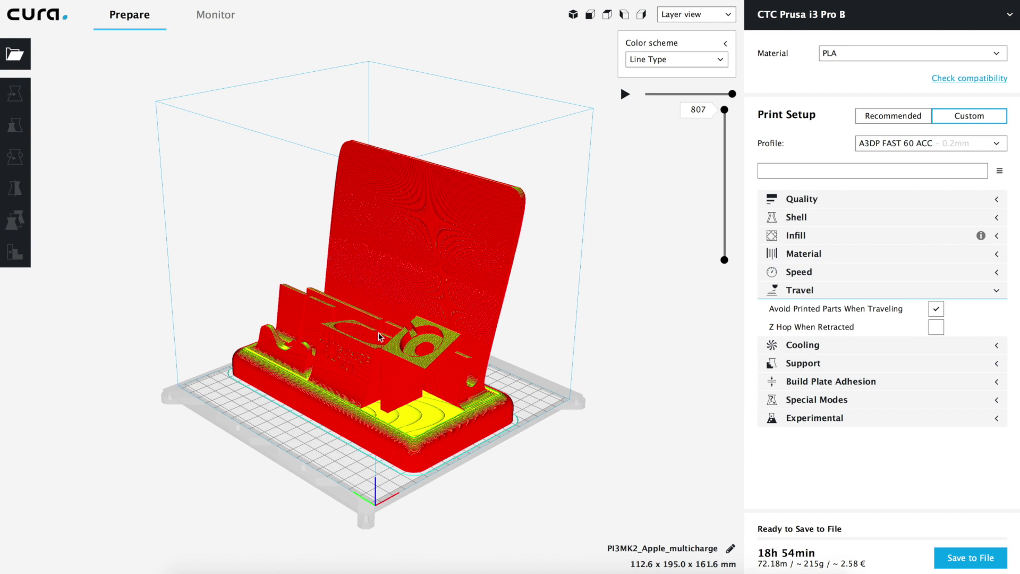
scroll(390, 323, up, 8)
scroll(390, 323, down, 5)
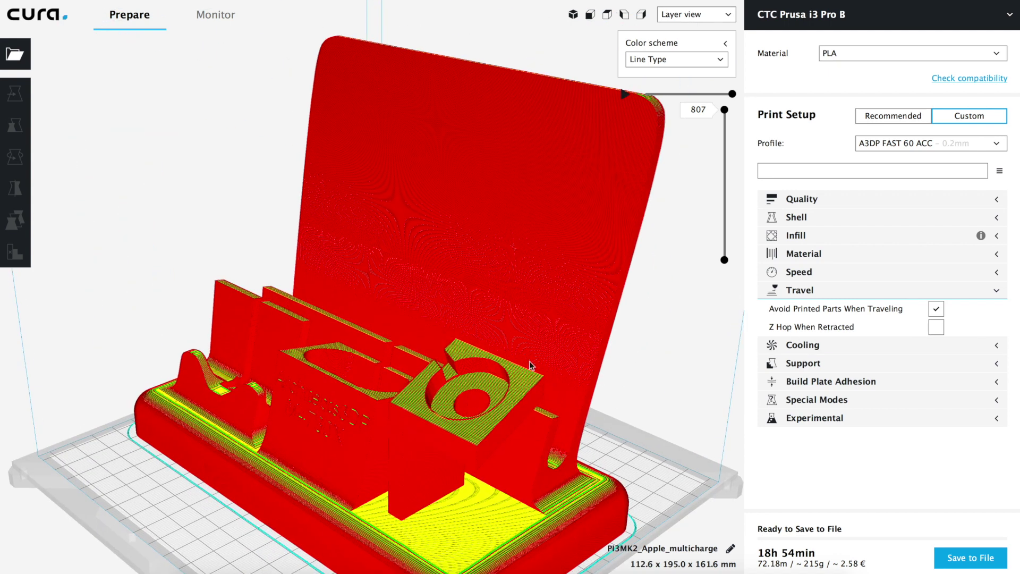
right_drag(390, 323, 462, 318)
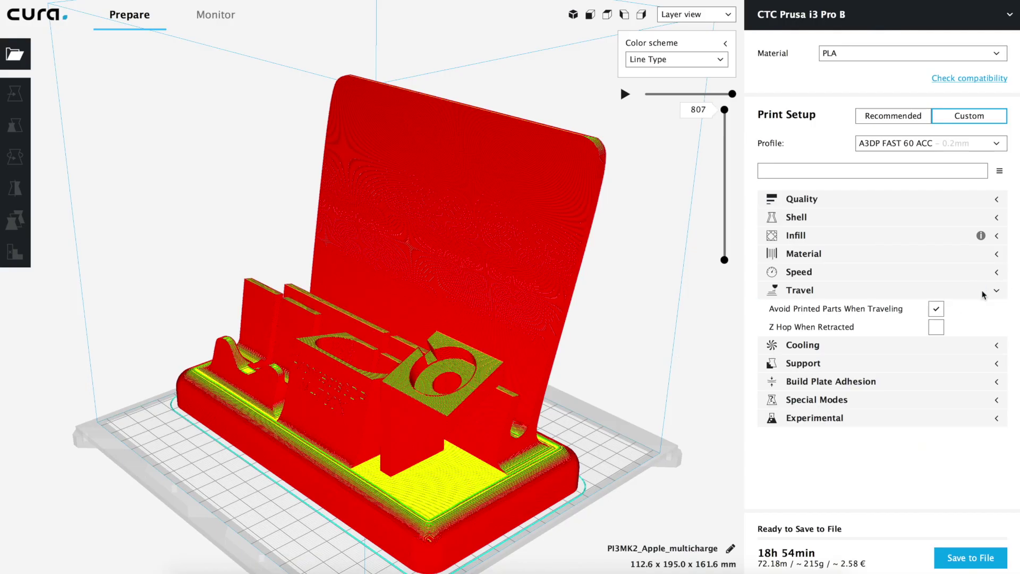
Tick Combing Mode in the Travel setting visibility preferences, then close Preferences.
click(983, 291)
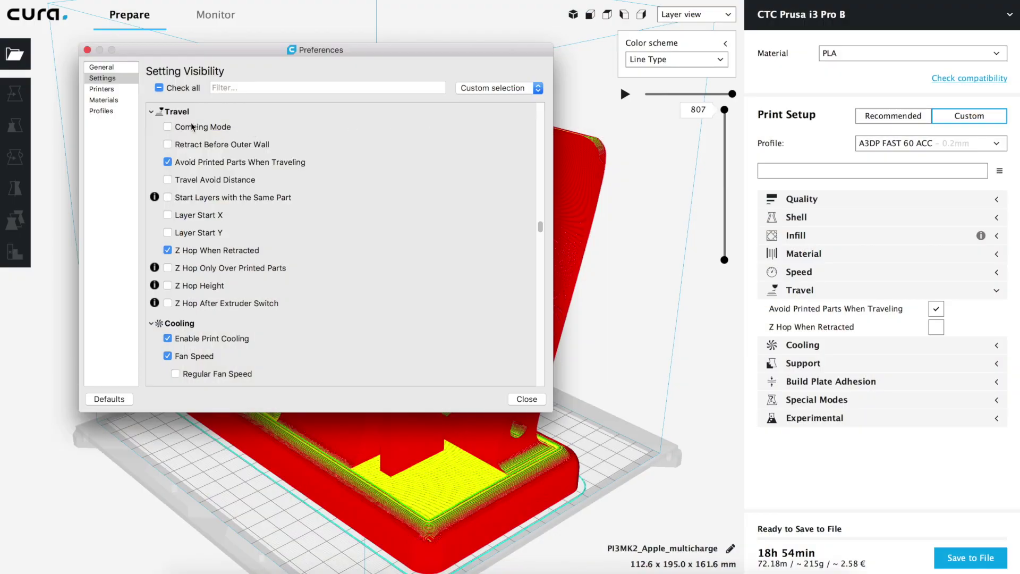
click(168, 127)
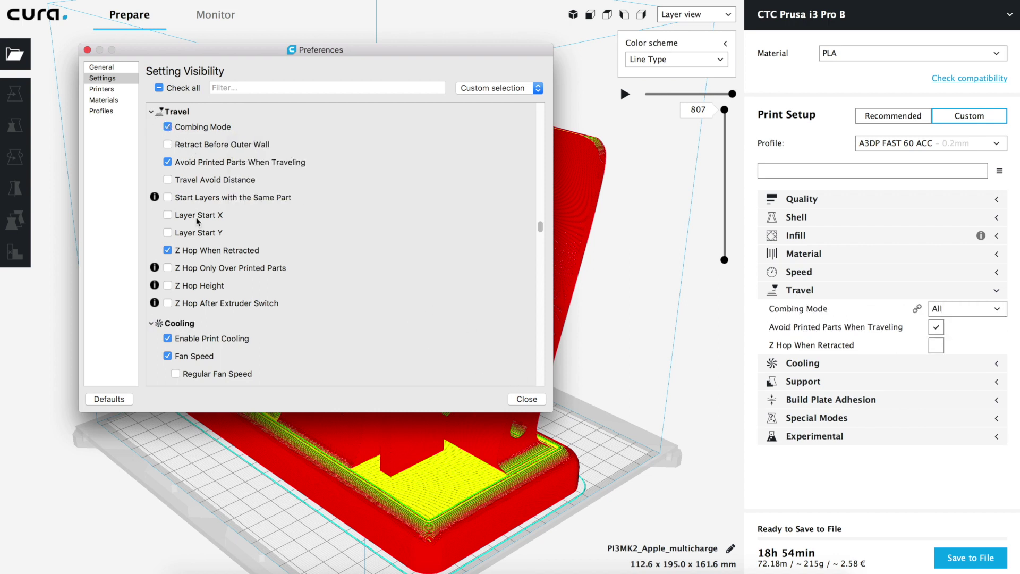
click(526, 399)
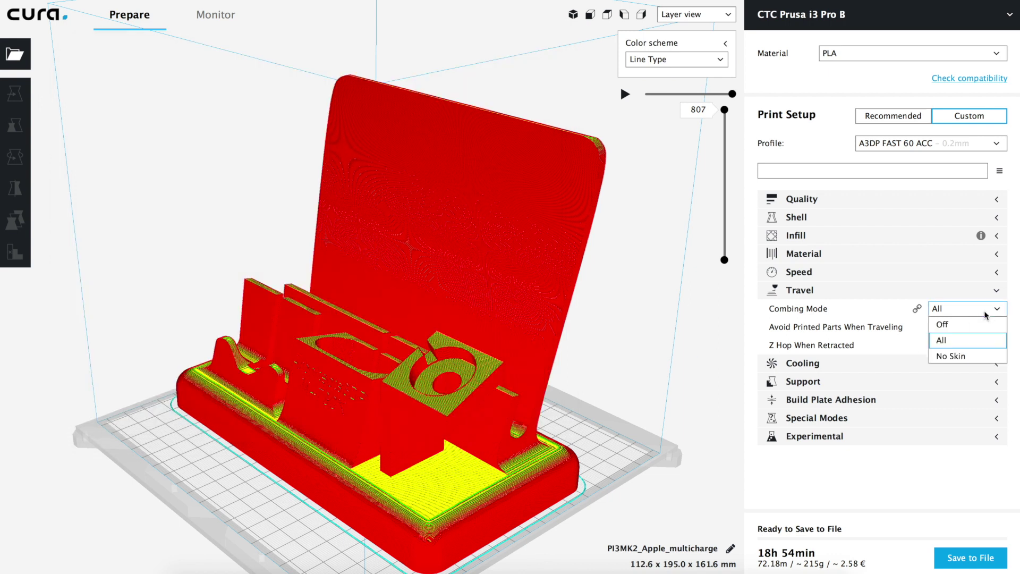
Switch Combing Mode to No Skin for a 19h 23min estimate, then reopen Travel setting visibility.
click(950, 356)
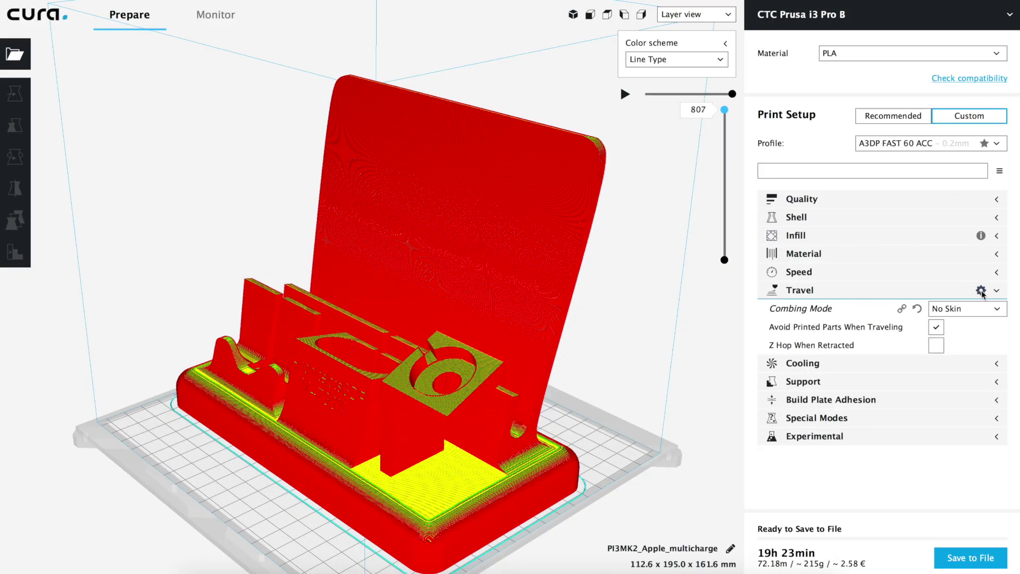
click(981, 291)
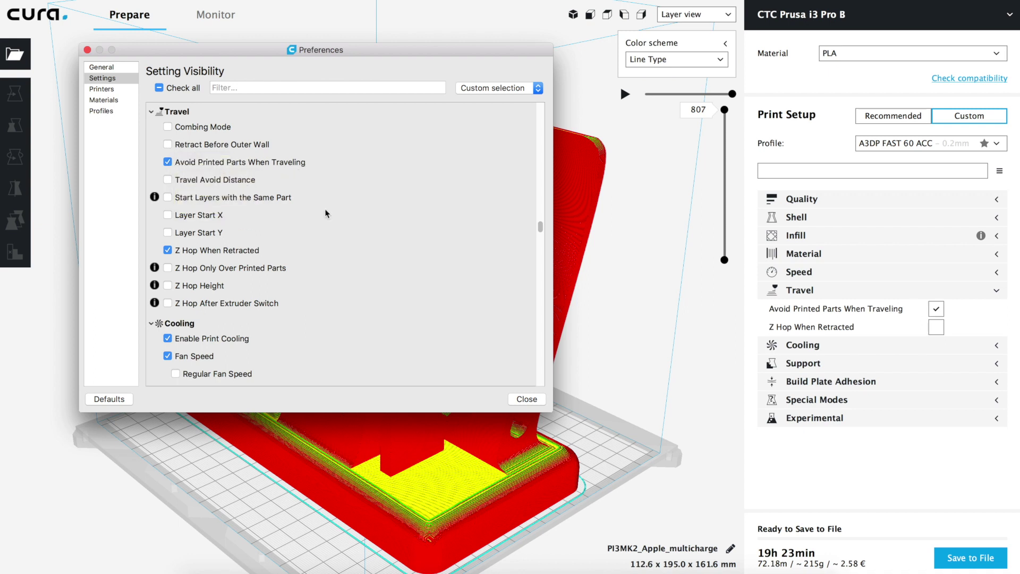
Close Preferences and view the model's lower layers from a near top-down angle.
click(523, 400)
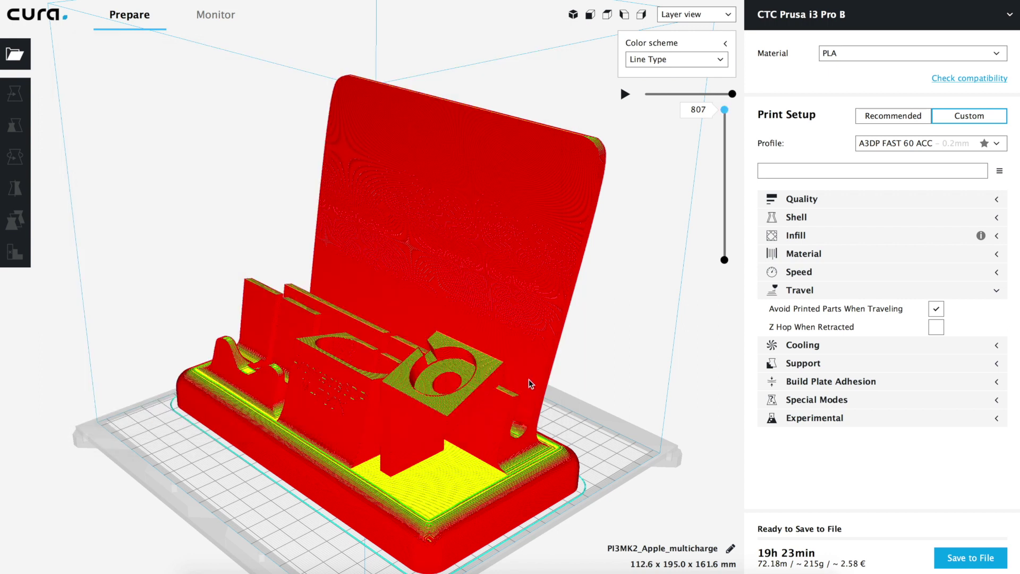
drag(724, 109, 723, 230)
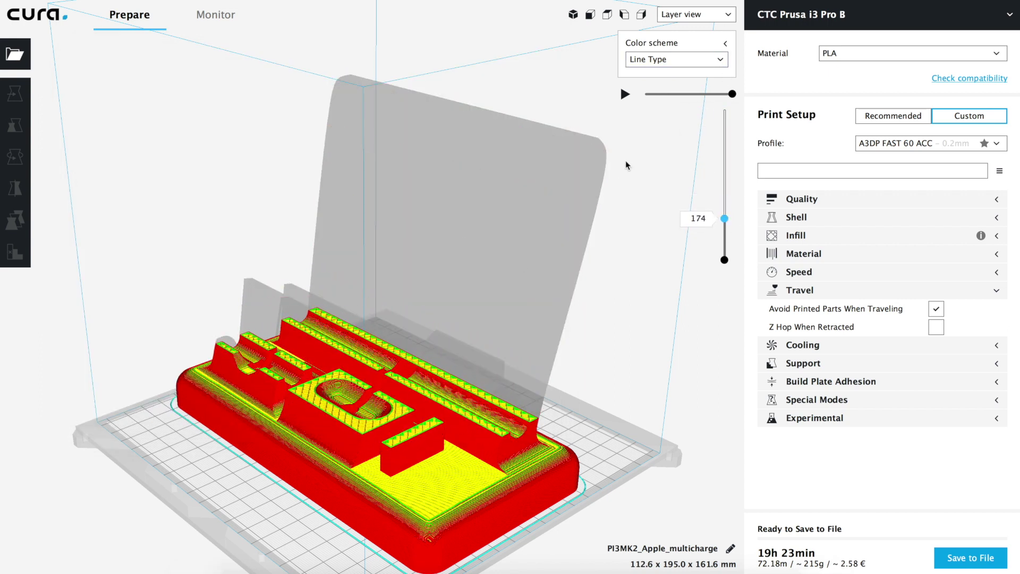
right_drag(397, 257, 334, 291)
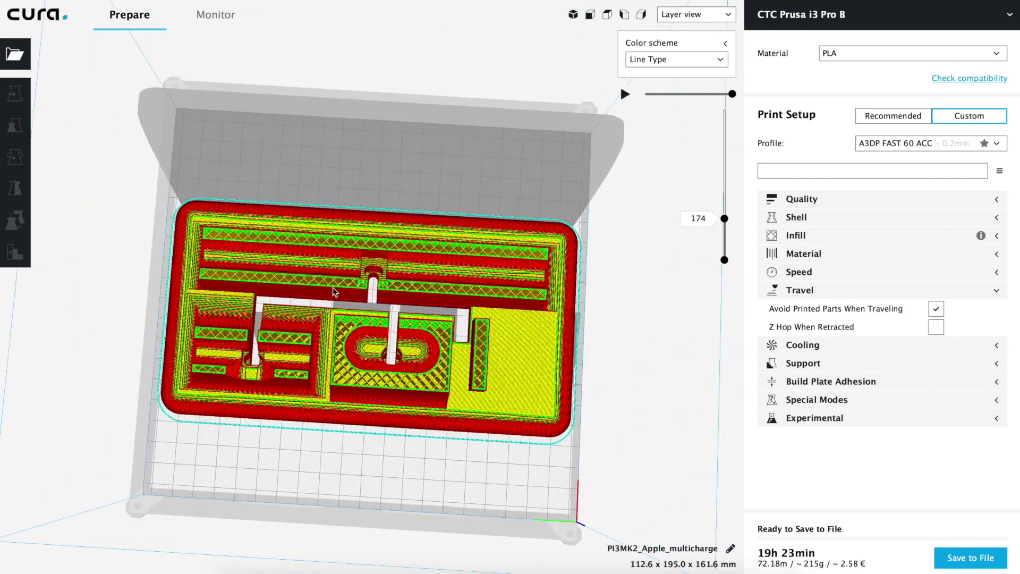
scroll(335, 291, up, 5)
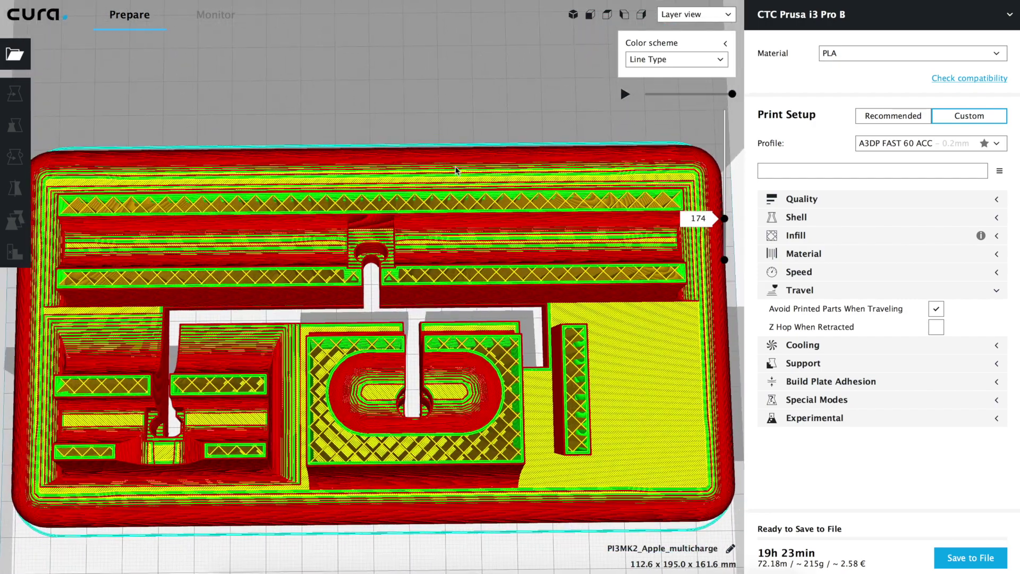
In the colour scheme, hide helpers, shell and infill, show travels, and extend to the final move.
click(725, 45)
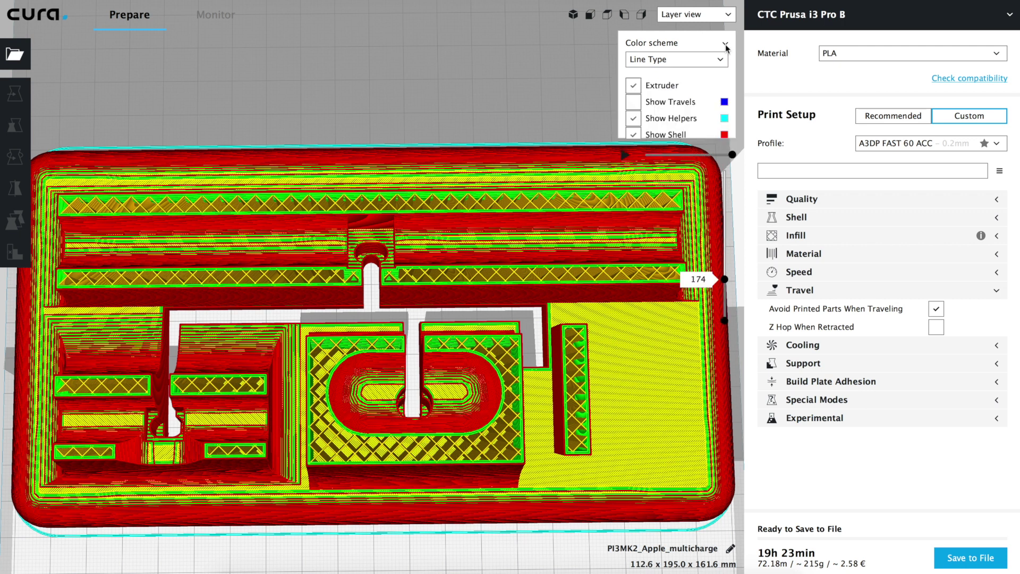
click(633, 118)
click(633, 135)
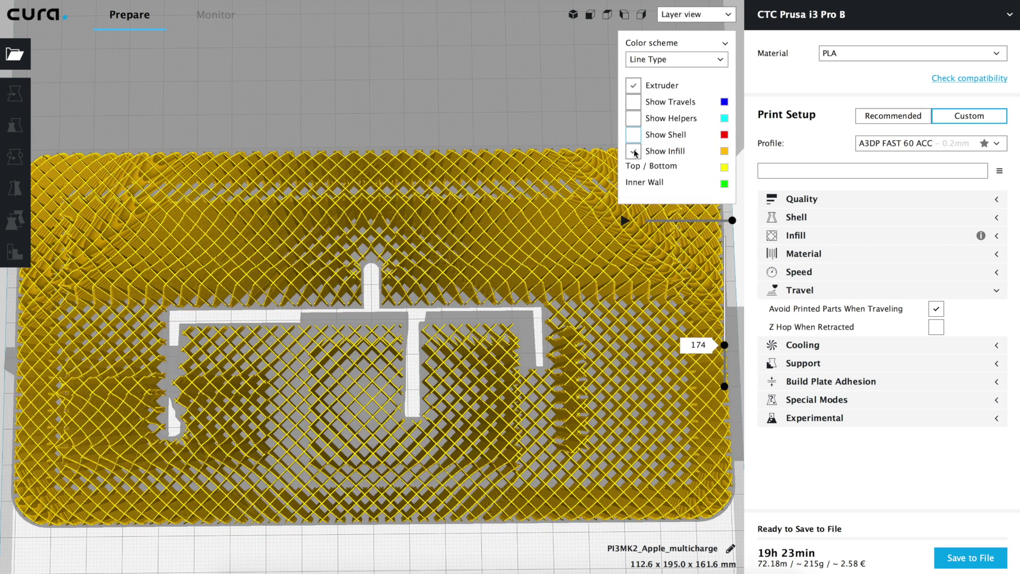
click(633, 151)
click(634, 102)
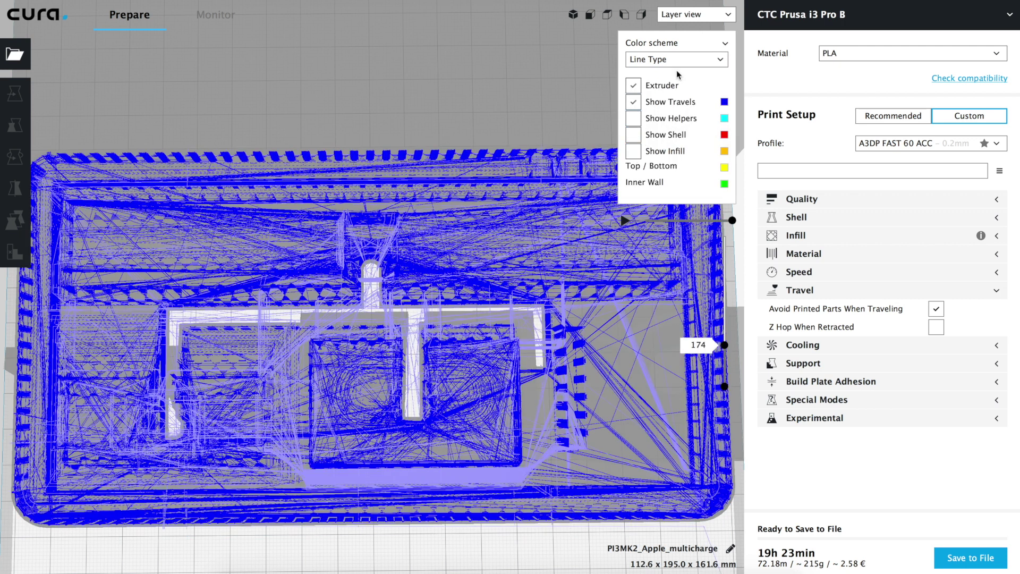
click(725, 45)
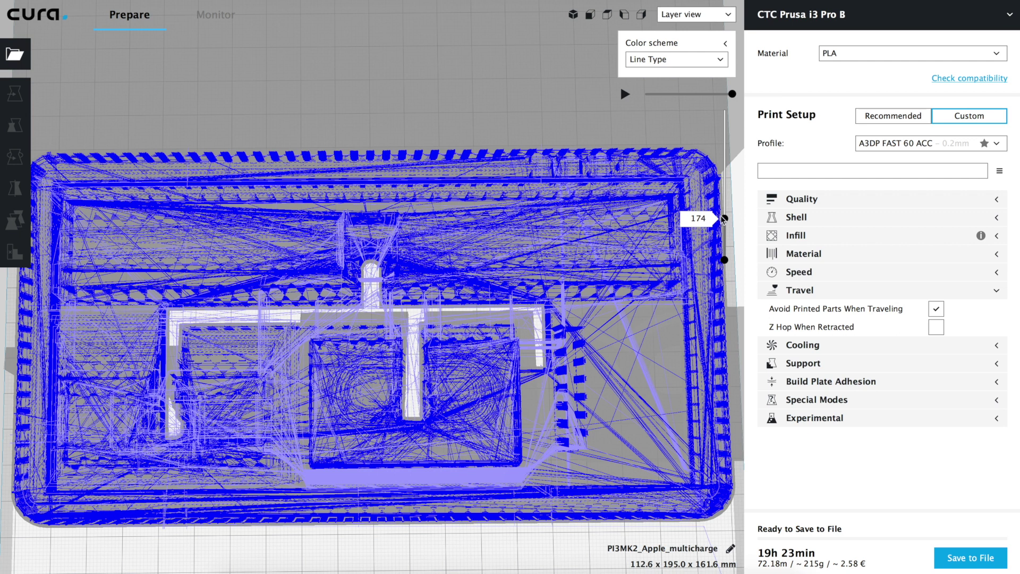
click(733, 94)
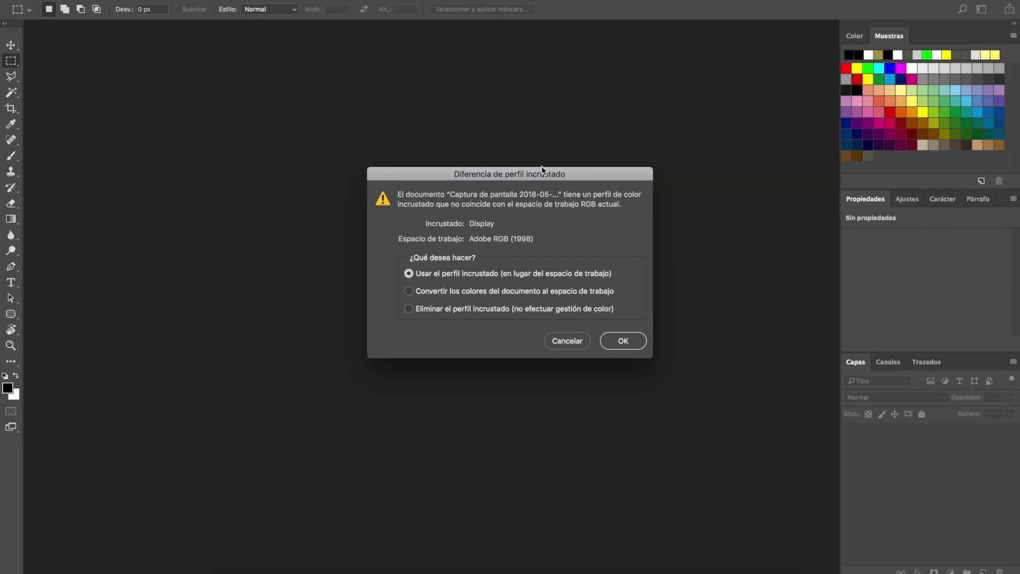
Open the Cura screenshot keeping its embedded profile, then drag in the second screenshot.
key(Return)
key(F11)
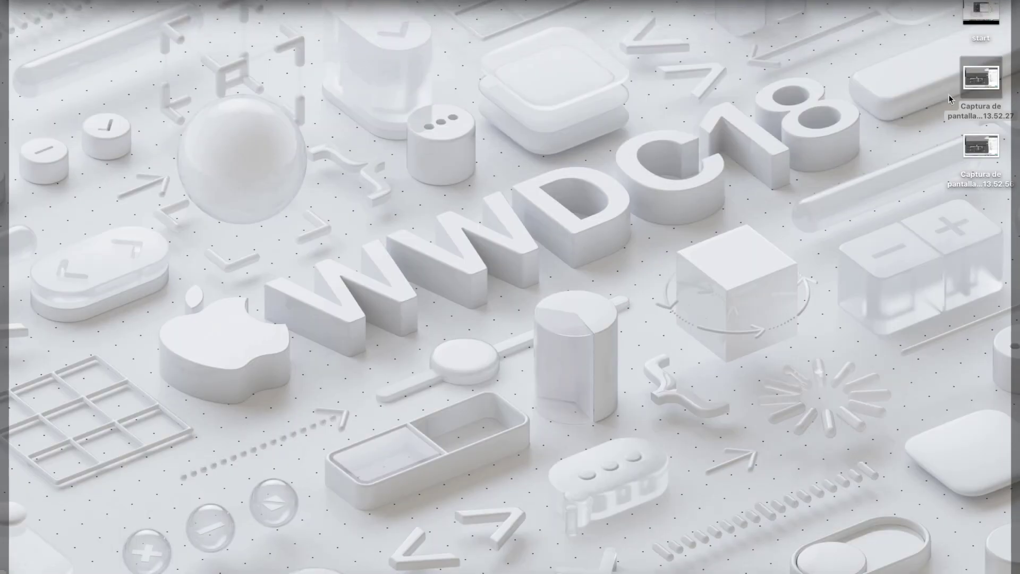
drag(917, 141, 845, 169)
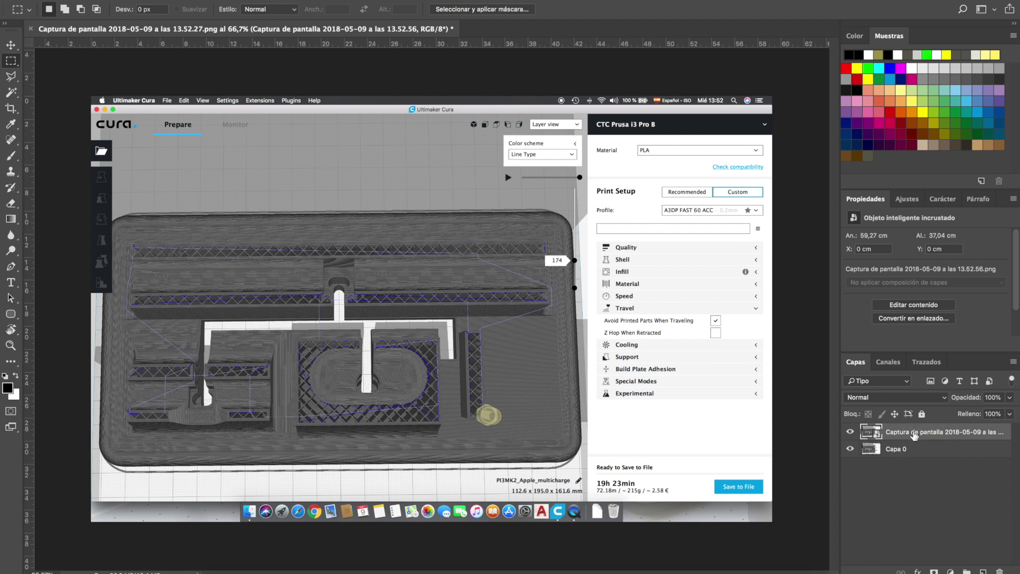
Set the screenshot layer to Color más claro blend mode and shift its hue to -158.
click(941, 398)
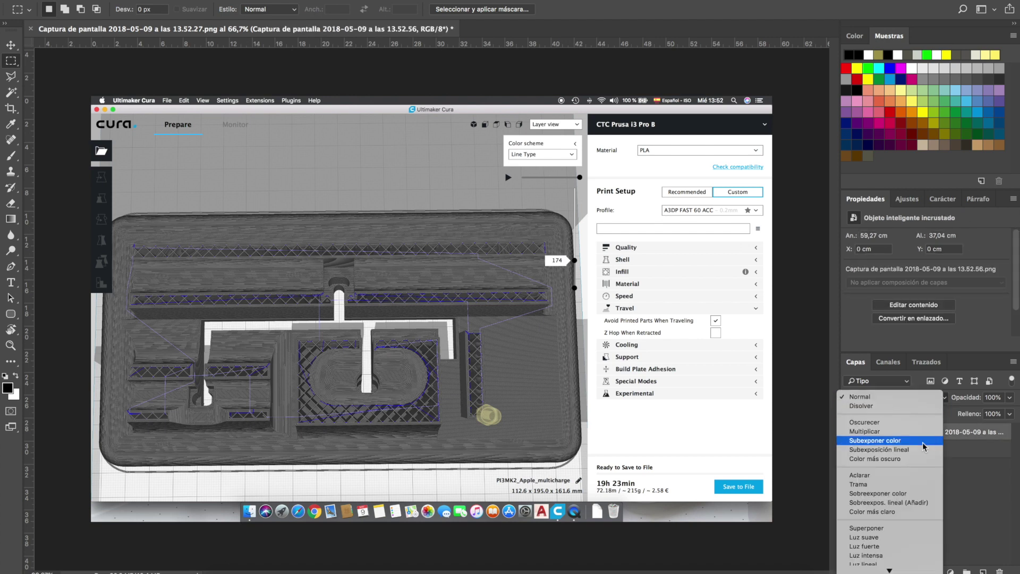
click(908, 512)
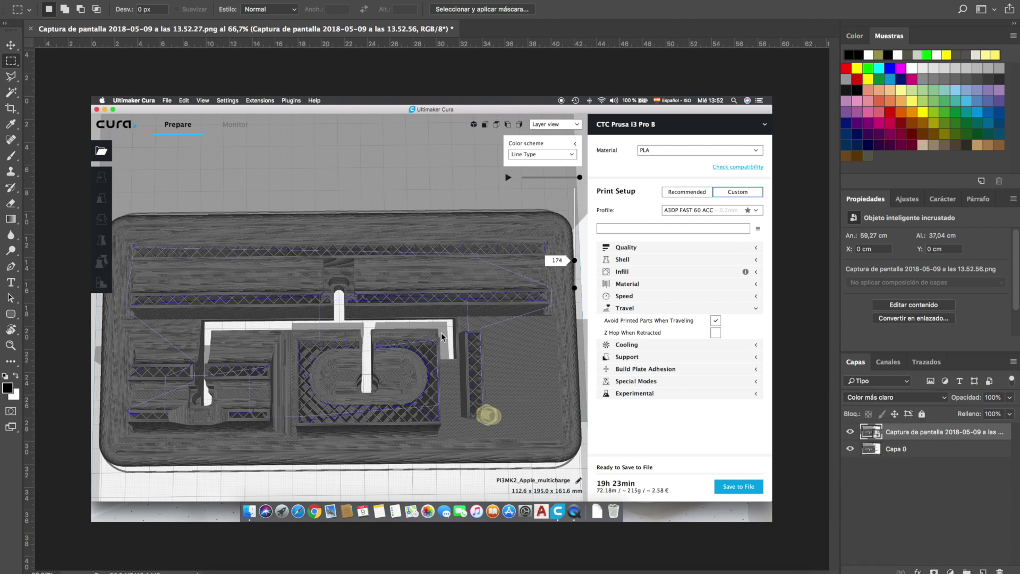
key(super+u)
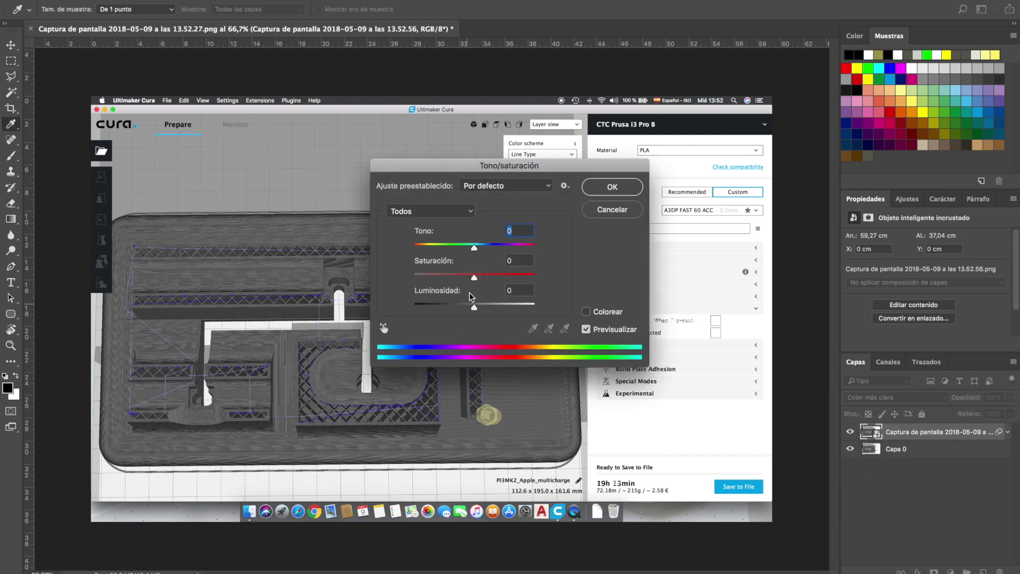
drag(474, 247, 420, 249)
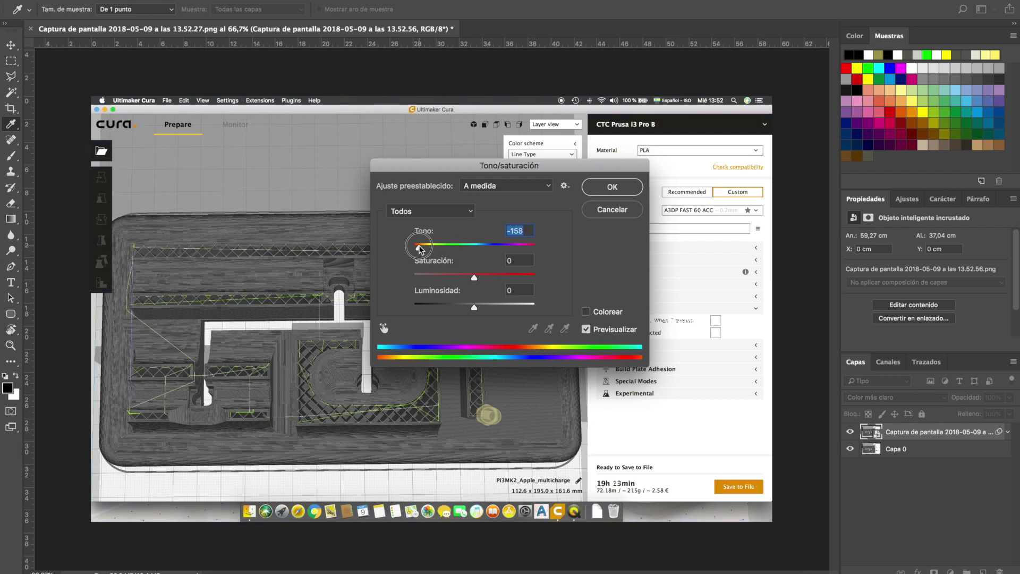
click(616, 194)
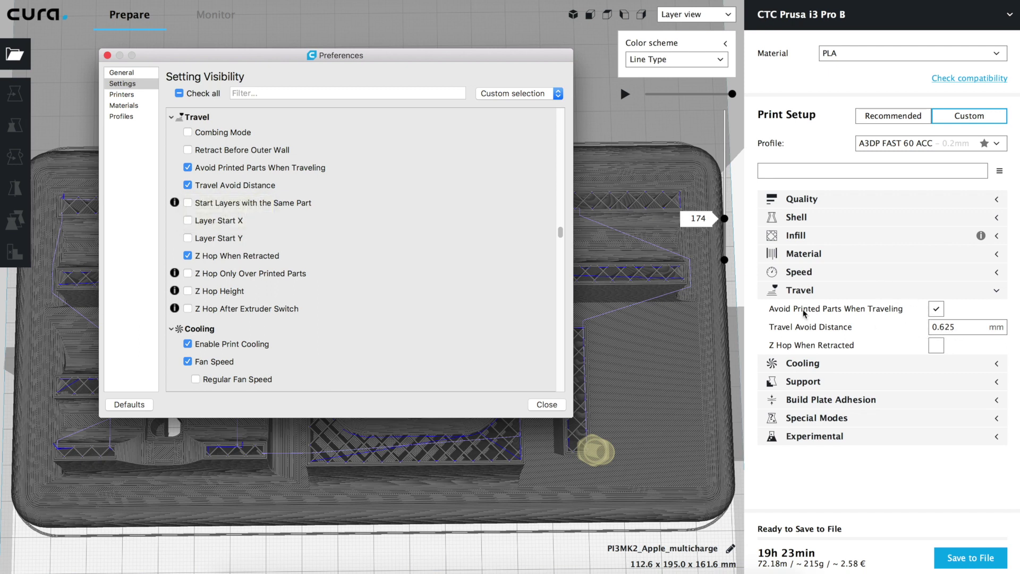
Untick Travel Avoid Distance in the Travel setting visibility list and close Preferences.
click(188, 185)
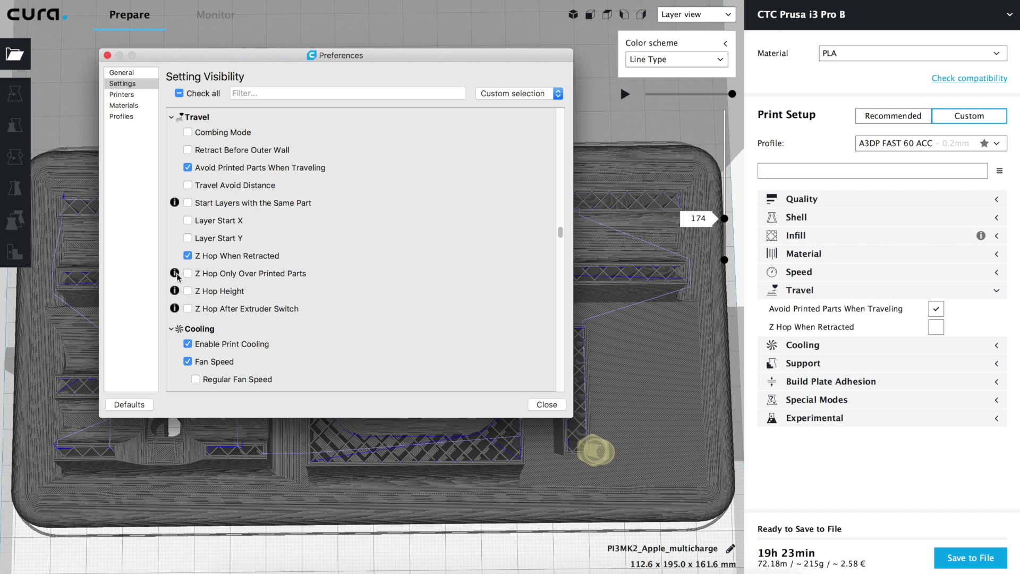
mouse_move(176, 274)
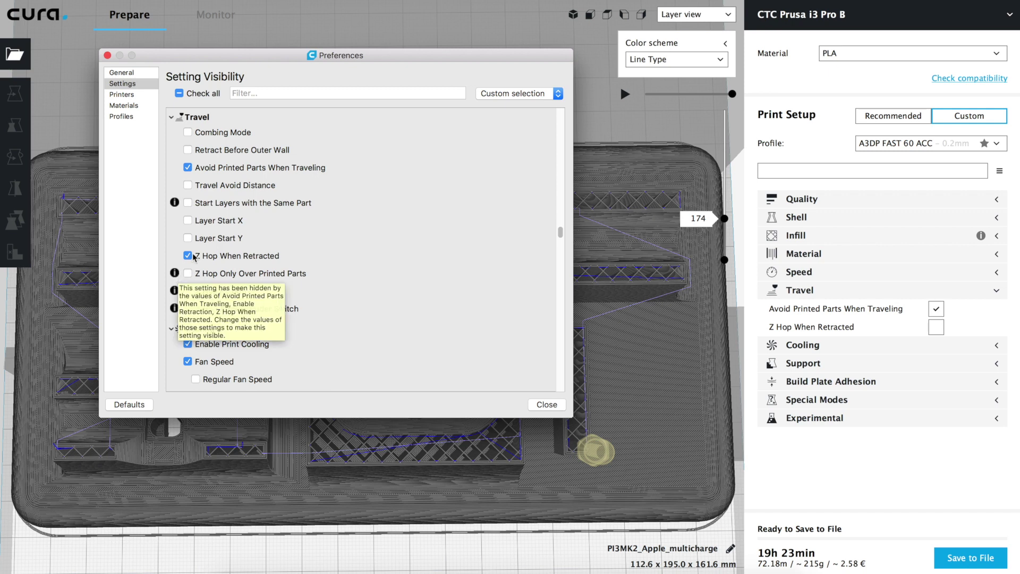
click(546, 404)
Tick Z Hop When Retracted under Travel, then select and delete the charging stand.
scroll(543, 328, down, 3)
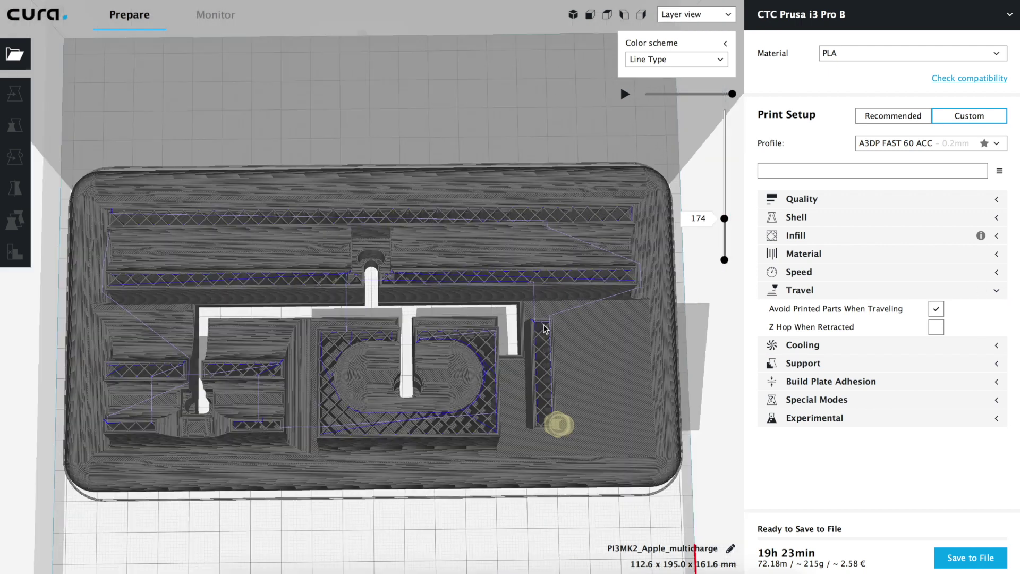
right_drag(541, 326, 530, 291)
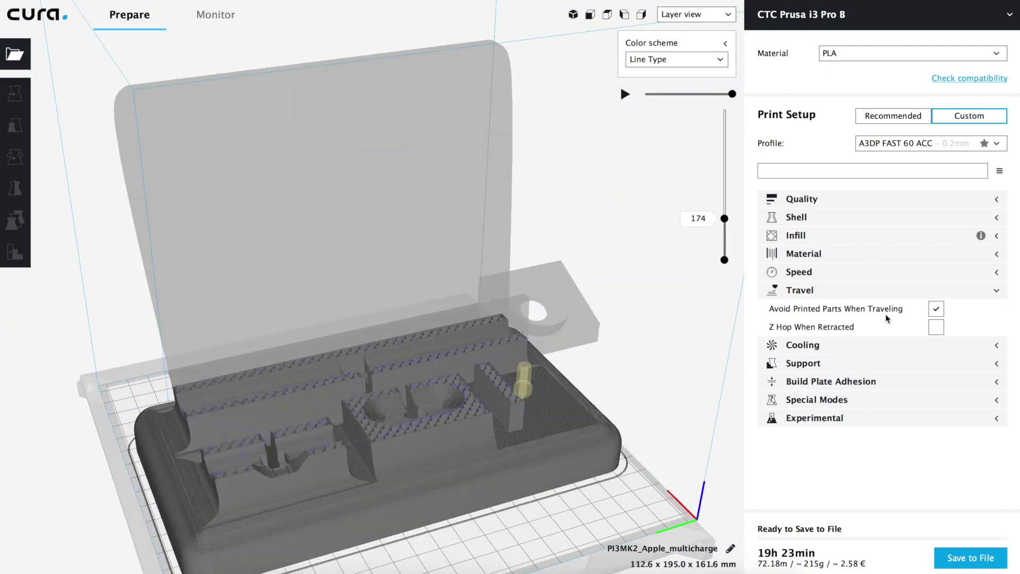
click(936, 326)
click(148, 420)
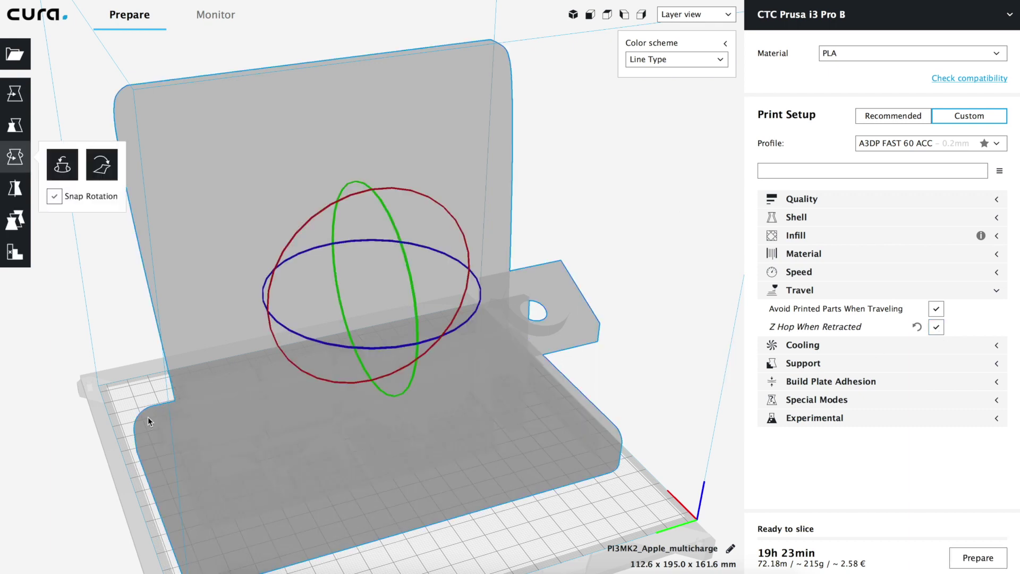
key(Delete)
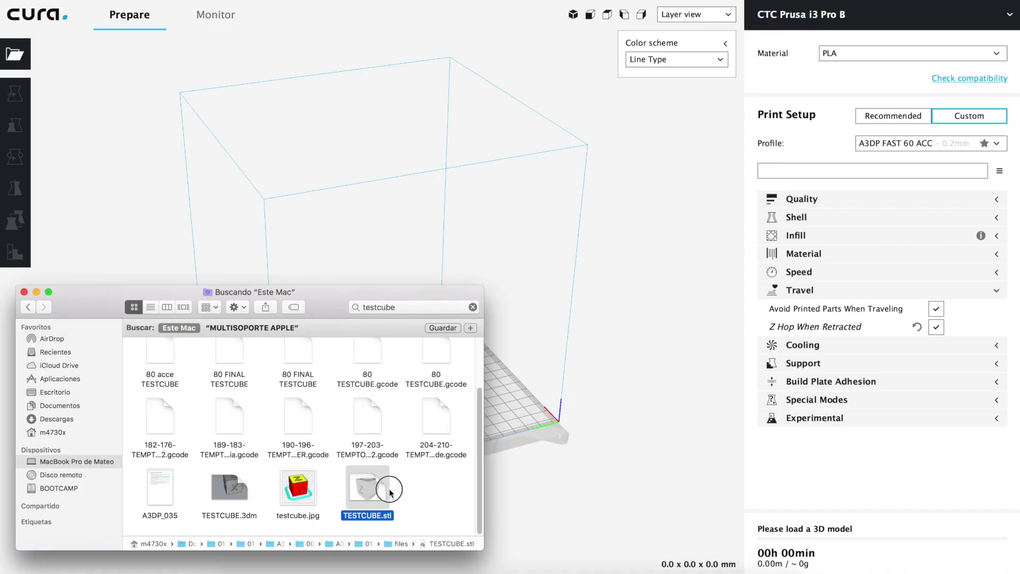
Drag TESTCUBE.stl from Finder onto the build plate and select the cube.
drag(387, 485, 542, 377)
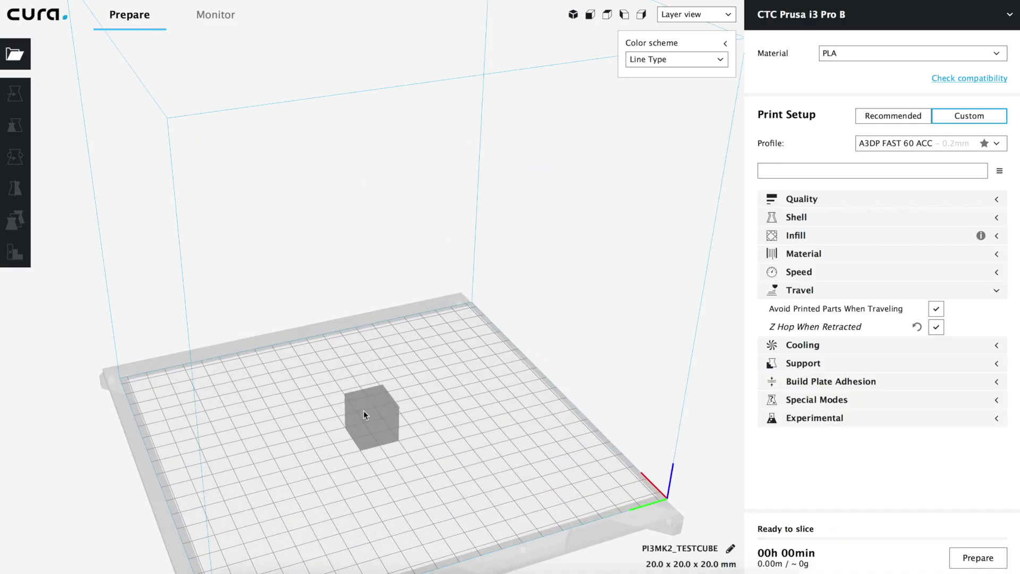
click(364, 410)
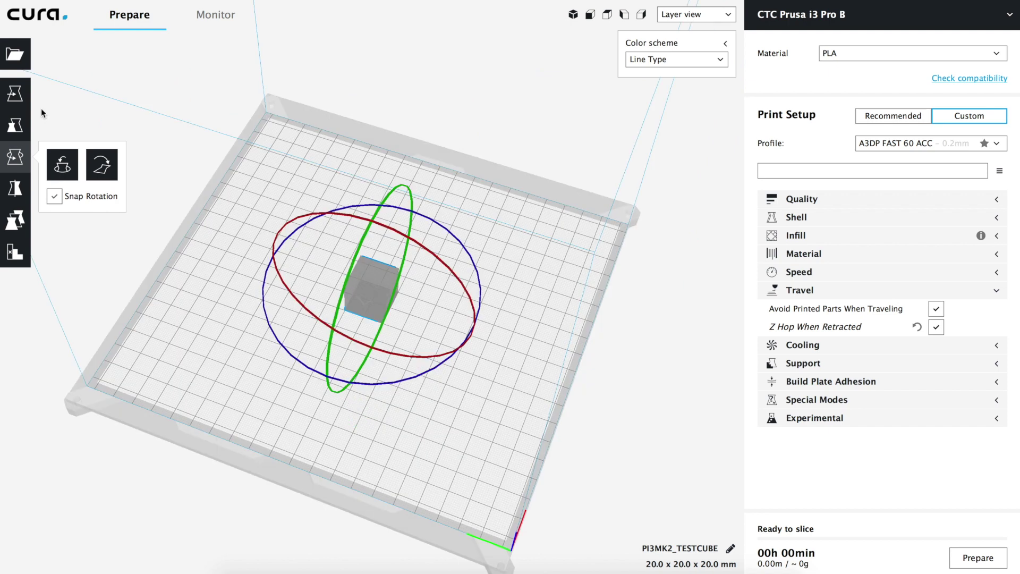
click(15, 93)
right_drag(359, 413, 393, 344)
Multiply the selected test cube into 4 copies and view the plate from above.
right_click(372, 313)
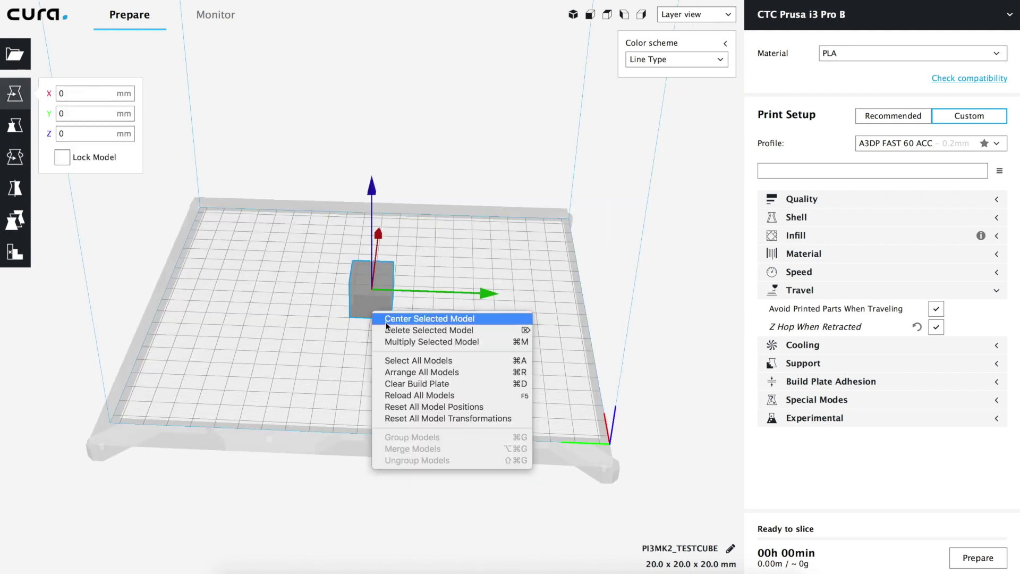
click(409, 339)
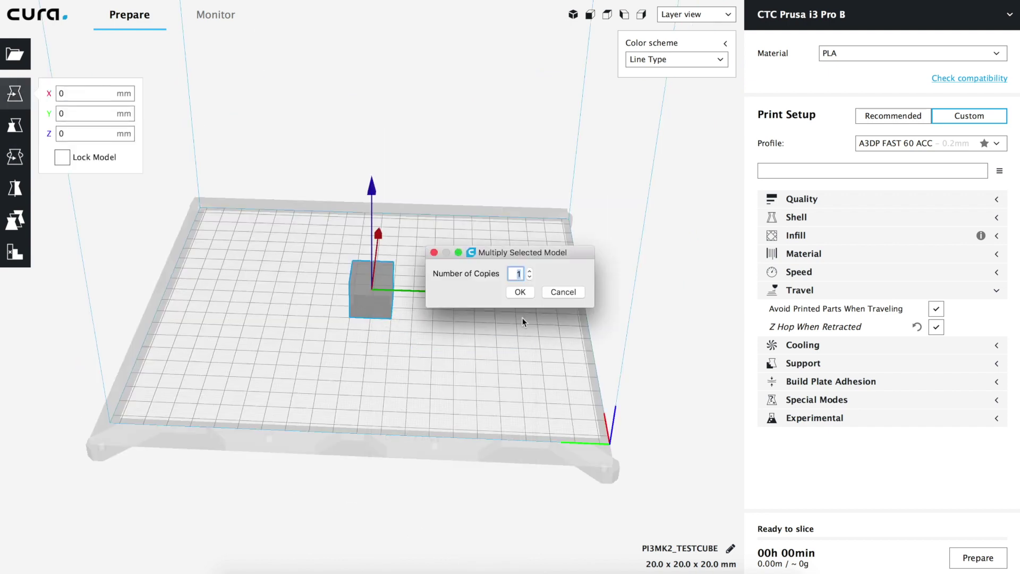
text(4)
click(520, 292)
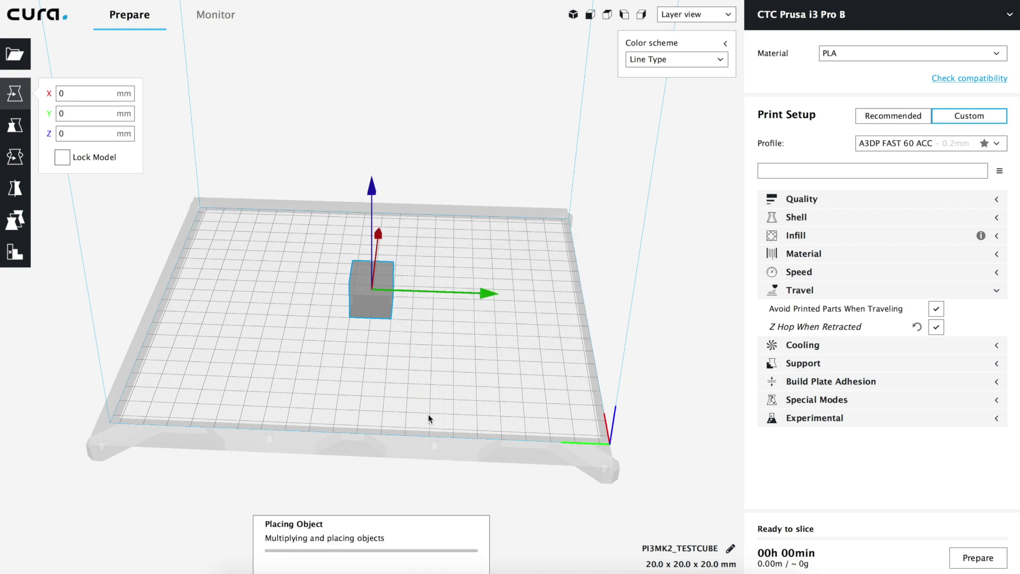
right_drag(428, 416, 397, 183)
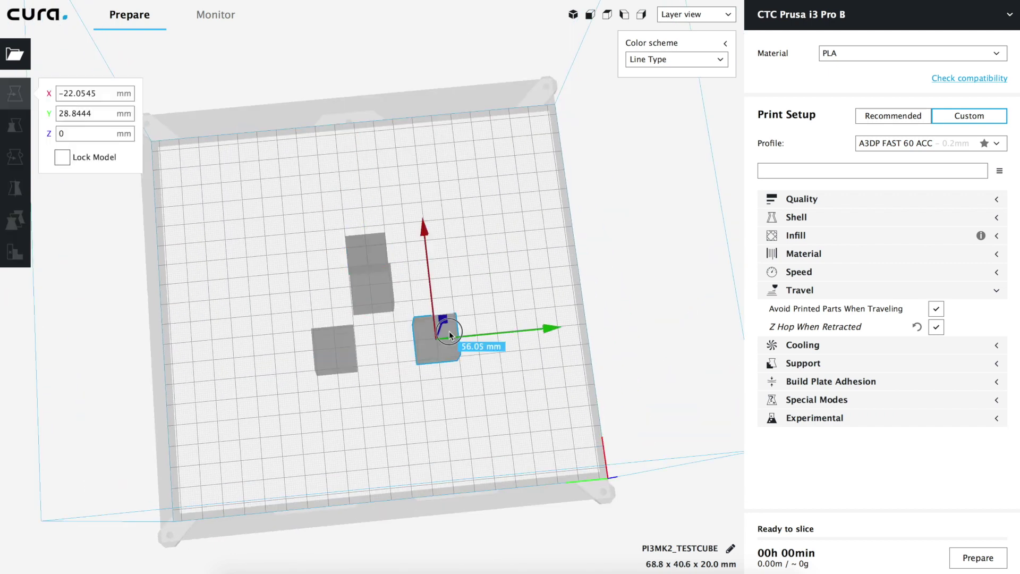